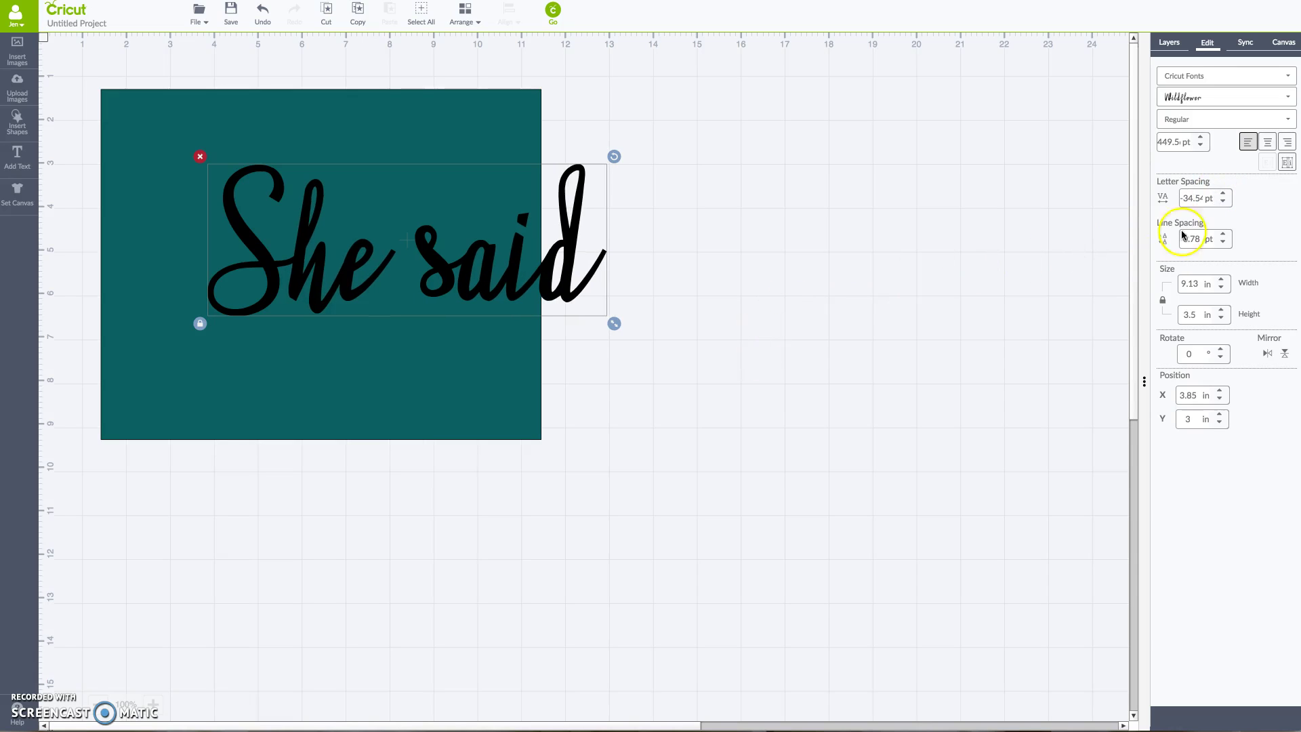
Tighten the She said letter spacing and size it about 7.75 in wide at the rectangle's top
click(1223, 202)
drag(615, 326, 584, 331)
drag(464, 269, 395, 221)
drag(476, 254, 492, 261)
drag(454, 220, 459, 222)
Change the She said text layer colour to White
click(1177, 44)
click(1168, 116)
click(990, 124)
click(366, 244)
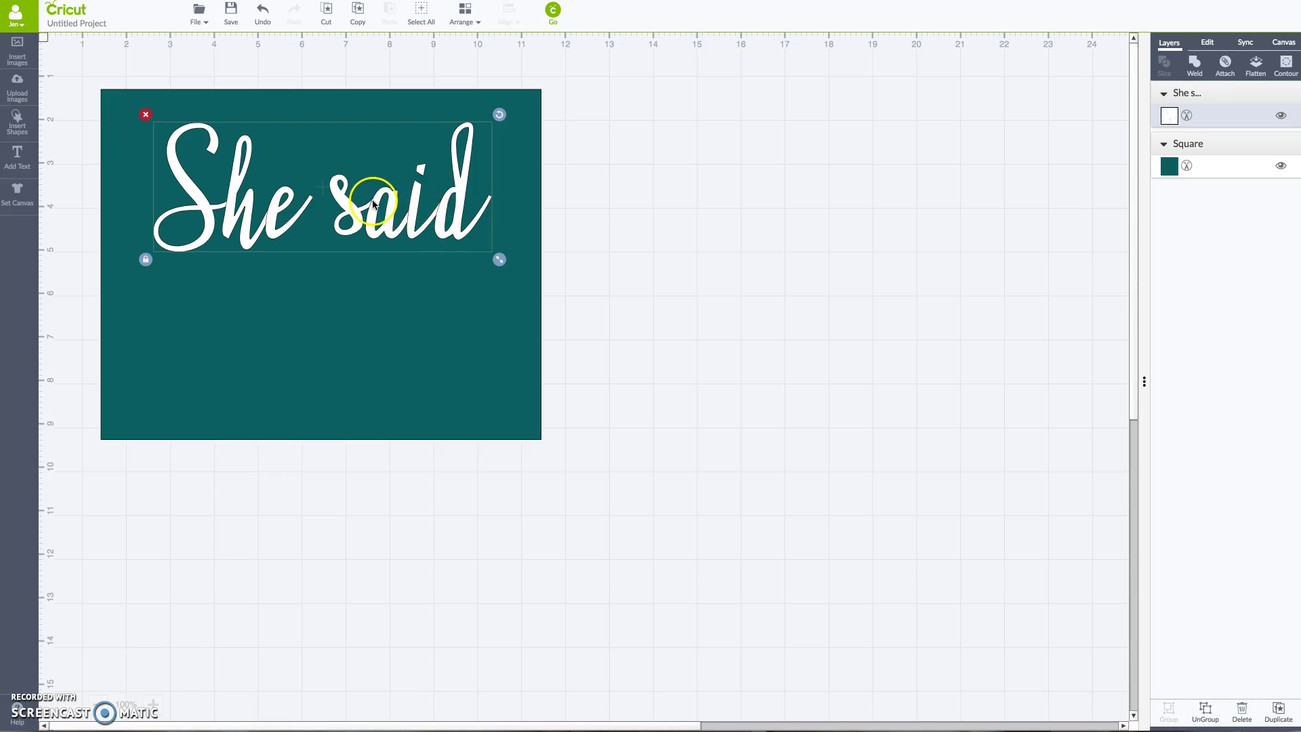
Weld She said into one image, then resize and place it across the teal rectangle's top
drag(387, 212, 384, 214)
click(1195, 71)
click(347, 216)
drag(347, 215, 629, 235)
drag(781, 280, 1081, 528)
drag(1079, 408, 743, 305)
drag(654, 224, 369, 198)
drag(459, 242, 499, 255)
Search the image library for 'ring' and insert a ring image
click(552, 252)
click(18, 54)
click(1075, 53)
text(ring)
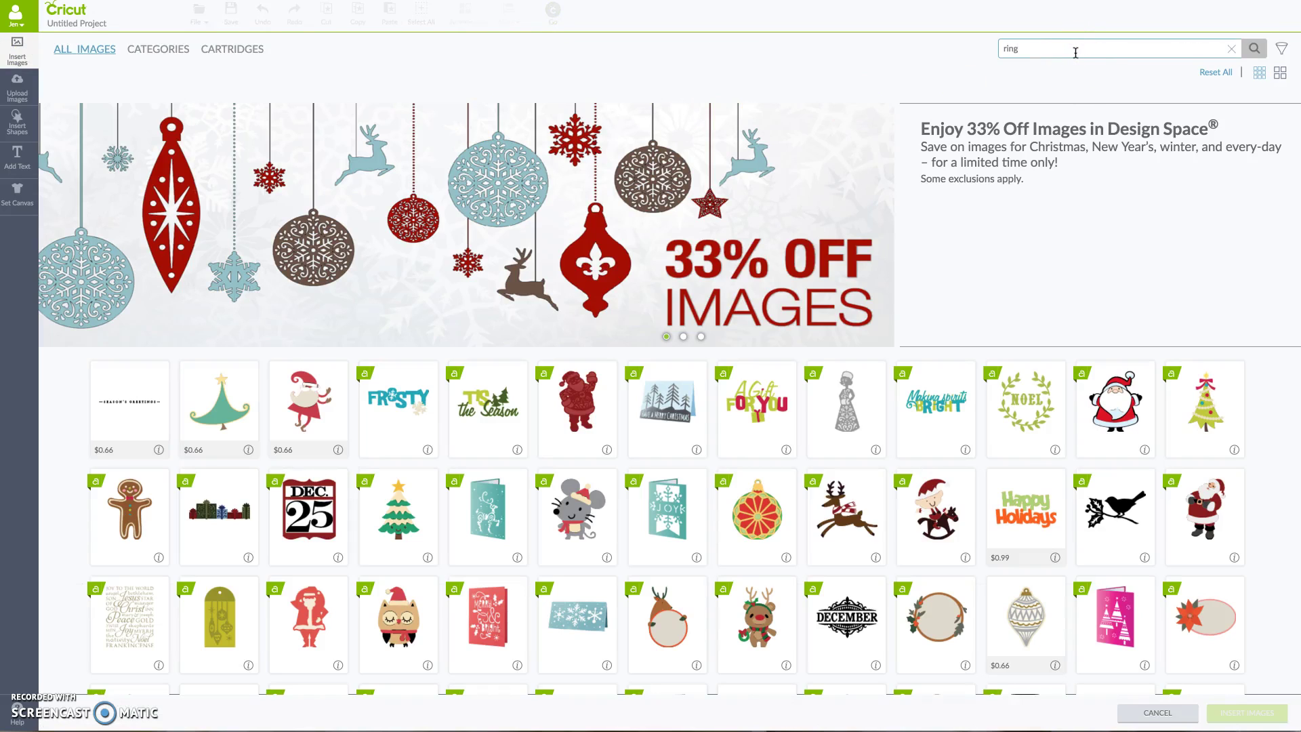
key(Return)
click(934, 157)
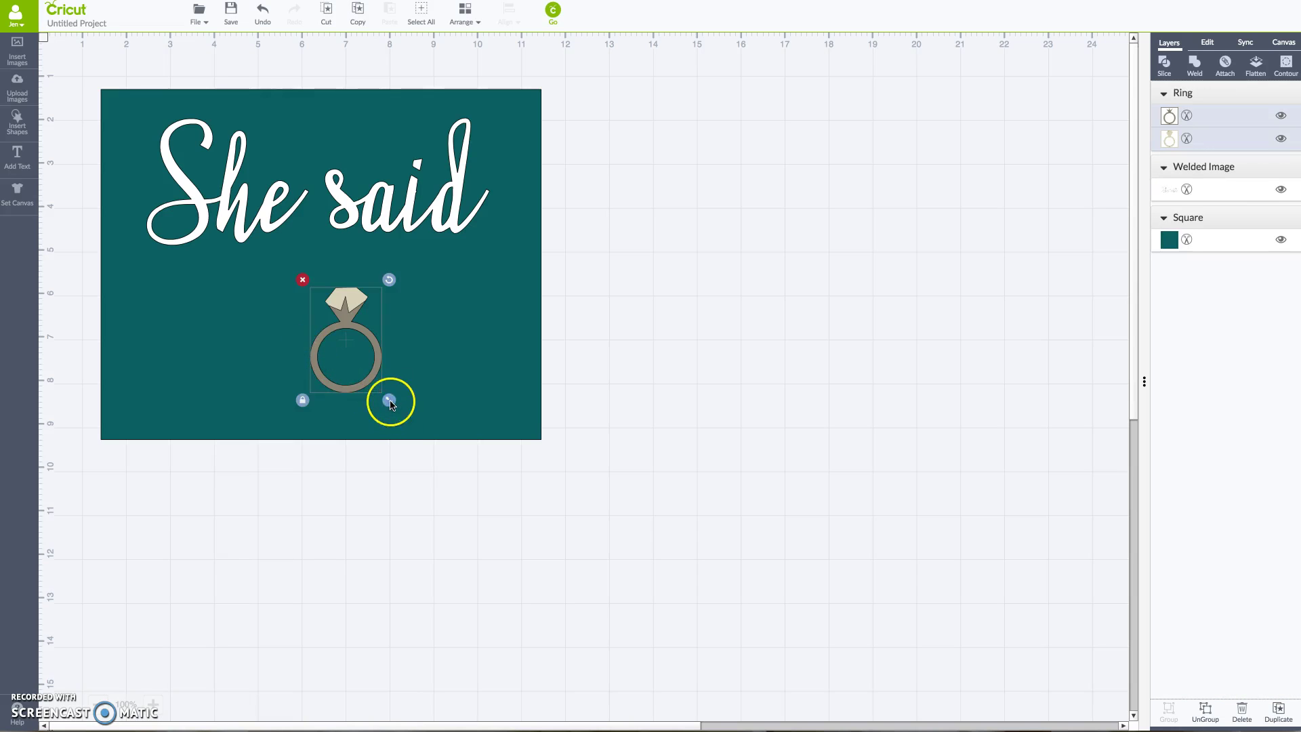
Rotate the ring clockwise, size it to 2.4 by 3.49 in, and move it left
drag(390, 401, 434, 467)
drag(435, 279, 459, 303)
drag(408, 485, 400, 448)
drag(404, 377, 260, 354)
Slice the two ring layers apart and delete the extra Sliced Image D piece
click(1169, 140)
click(1280, 118)
click(1281, 119)
click(1164, 66)
click(1206, 115)
click(1173, 118)
click(1216, 114)
key(Delete)
Reposition the ring and make its band White
click(257, 373)
mouse_move(258, 373)
mouse_down()
mouse_move(241, 378)
mouse_move(257, 374)
mouse_up()
click(256, 284)
click(1168, 117)
click(989, 124)
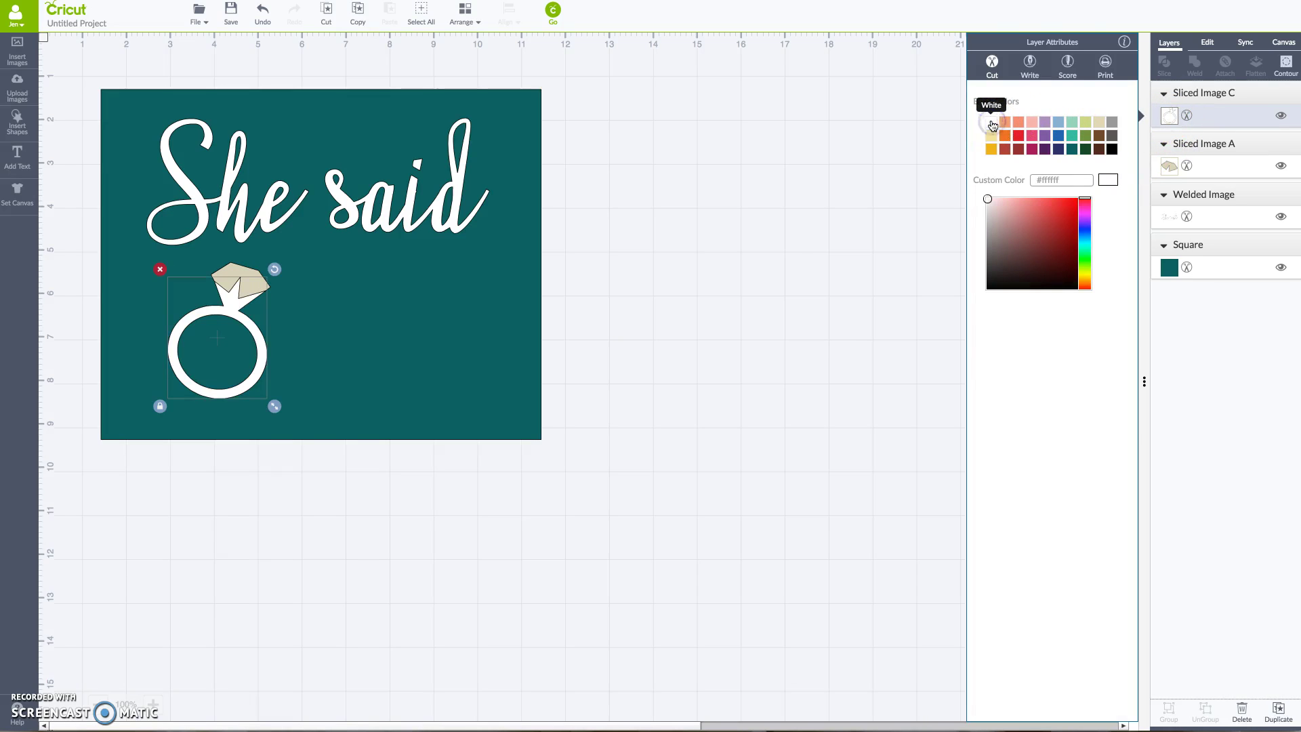
click(744, 276)
click(17, 157)
Add the text 'YES!', enlarge it, and set its font to Straight & Simple
text(YES!)
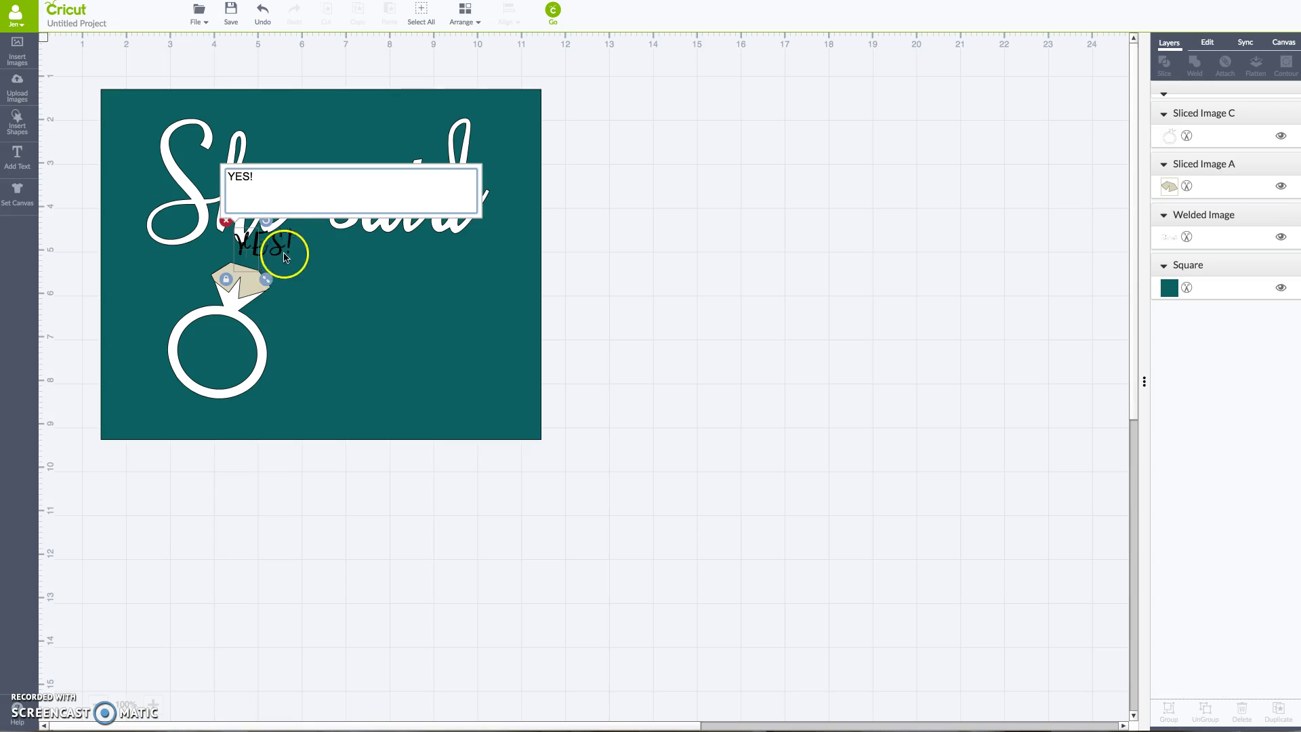
click(284, 253)
drag(299, 263, 511, 437)
click(1207, 42)
click(1207, 97)
text(wi)
key(BackSpace)
key(BackSpace)
text(star)
key(BackSpace)
key(BackSpace)
text(r)
click(1185, 304)
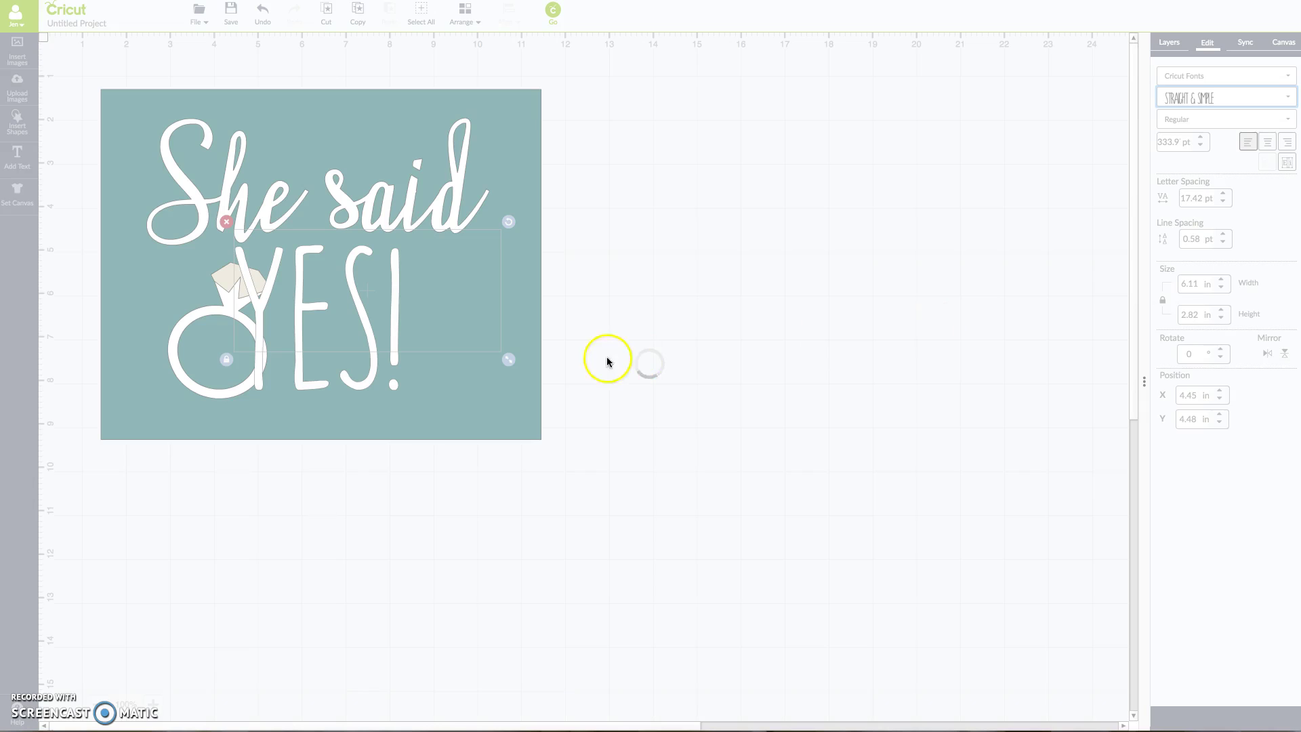
Reduce YES! letter spacing, resize it freely to 4.42 by 3.22 in, and place it beside the ring
drag(375, 351, 492, 404)
click(292, 403)
click(1224, 202)
click(1223, 202)
click(520, 367)
click(477, 387)
drag(488, 407, 476, 381)
click(262, 305)
click(1169, 42)
Nudge both ring slices slightly left and shift YES! left to match
click(1198, 197)
drag(1179, 155, 1177, 151)
shift+click(1176, 151)
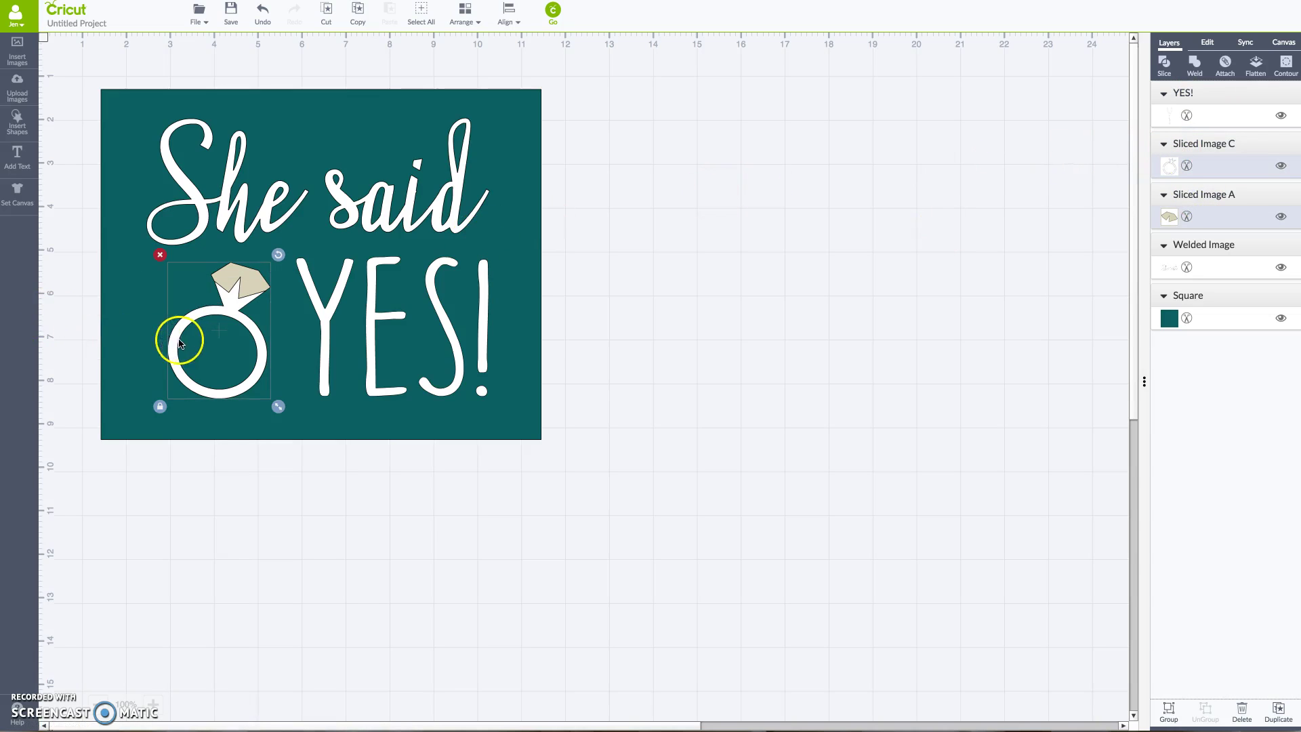
drag(176, 343, 165, 343)
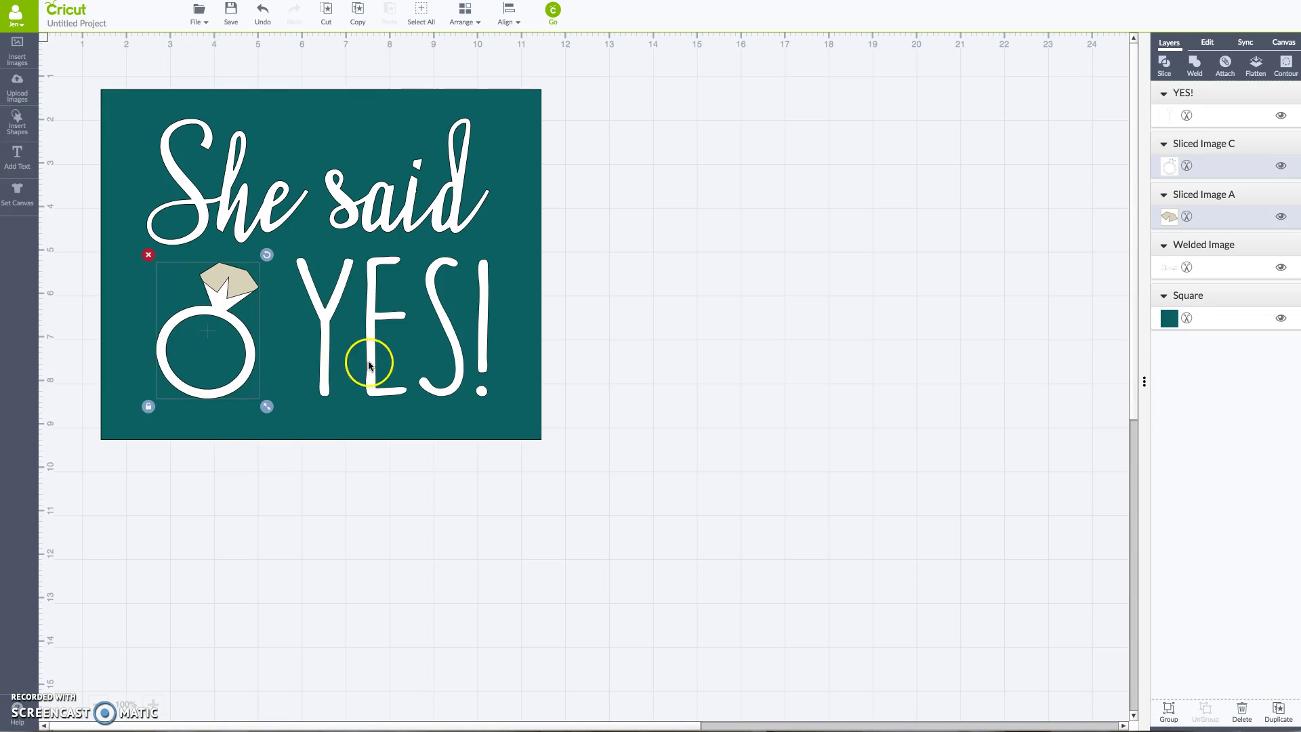
drag(328, 363, 316, 366)
click(671, 376)
Preview the cut mats, checking the third mat, then return to the canvas
click(564, 23)
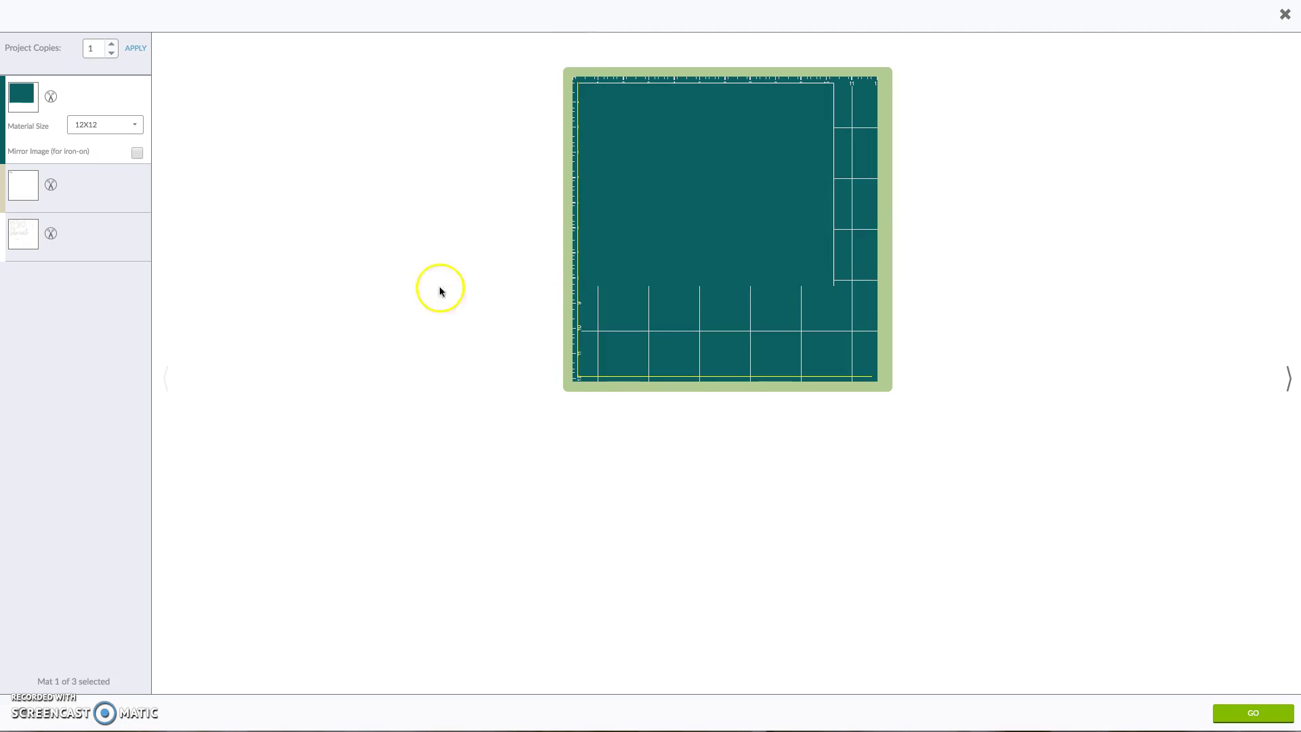
click(76, 242)
click(1286, 15)
Move the Sliced Image A diamond forward one layer above the ring band
click(1224, 201)
click(1208, 202)
click(1208, 196)
click(463, 17)
click(472, 79)
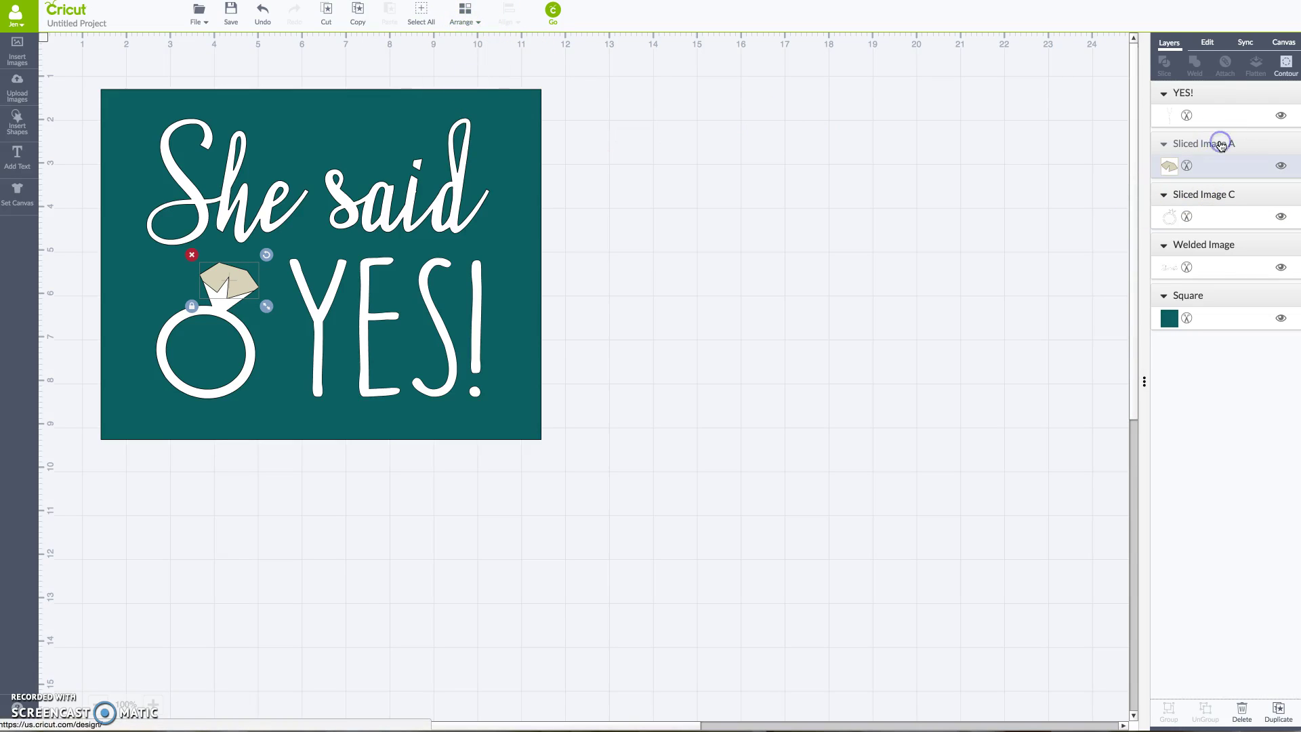
Bring the diamond layer to the front
click(1220, 139)
click(445, 25)
click(478, 93)
Attach YES!, the ring band and the welded She said image together
click(1196, 152)
shift+click(1213, 197)
shift+click(1219, 246)
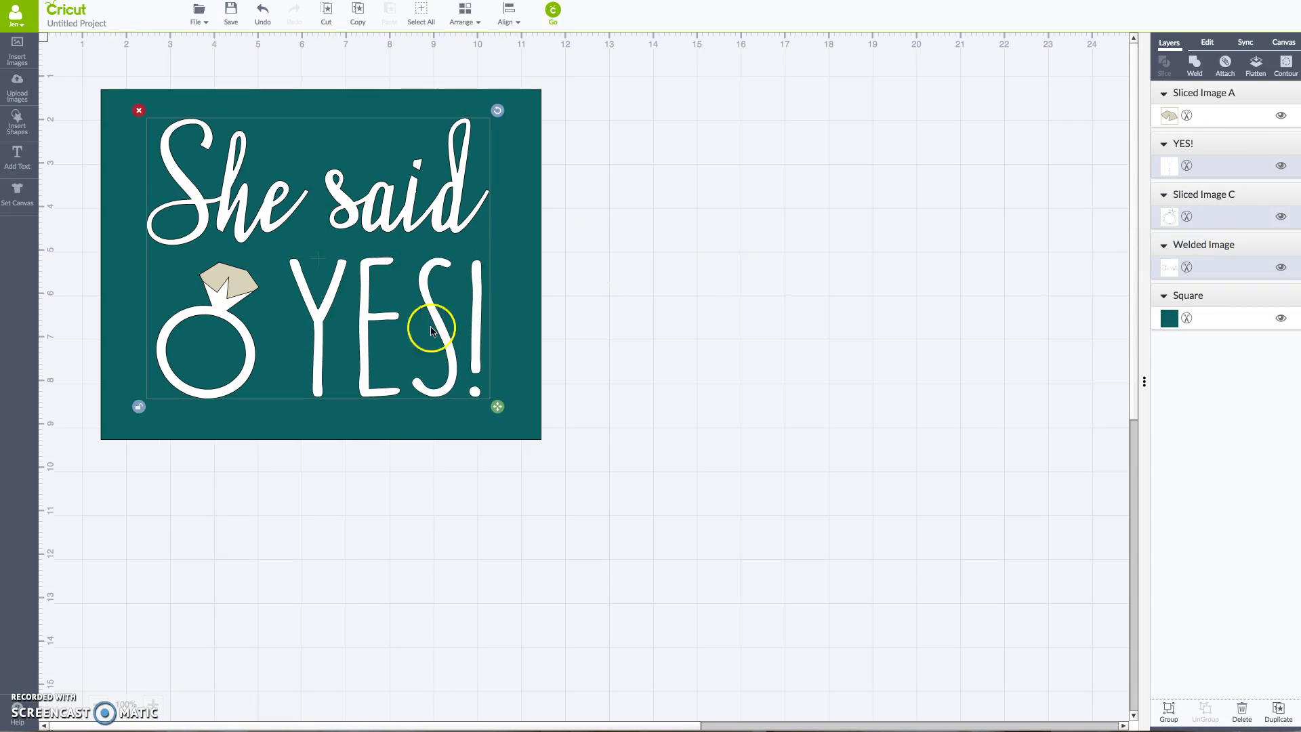
click(1225, 71)
Resize the attached set to about 7.27 by 5.96 in and position it on the teal rectangle
drag(425, 208, 767, 293)
drag(839, 493, 803, 464)
drag(598, 354, 346, 331)
drag(441, 386, 466, 400)
drag(368, 367, 372, 366)
drag(468, 396, 474, 399)
click(411, 390)
drag(383, 373, 382, 372)
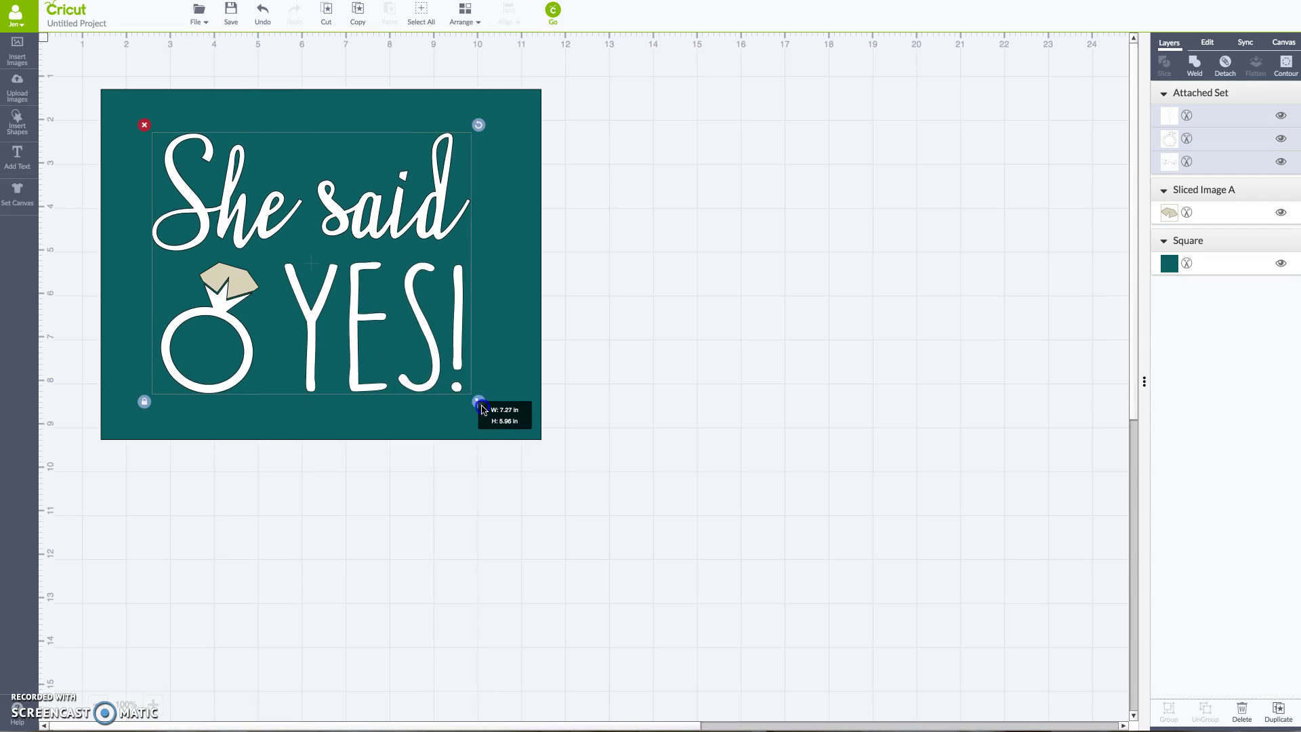